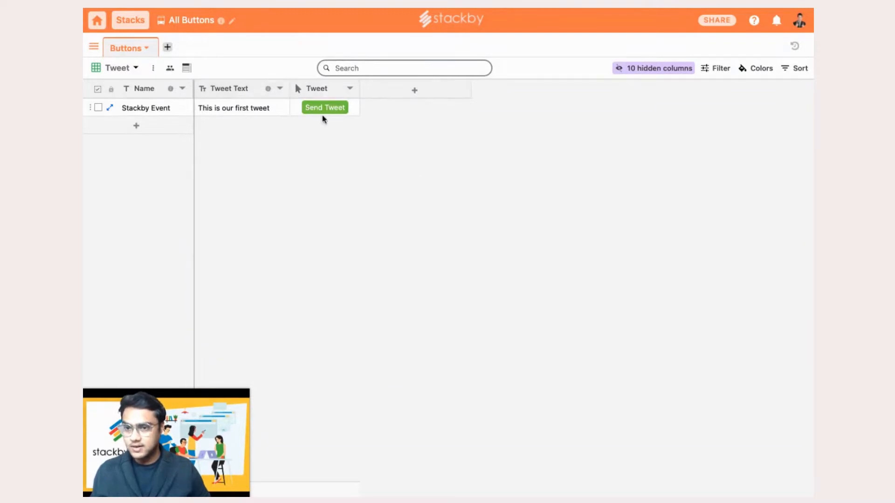
Step: Review the Tweet button column's URL formula, close its configuration without changes, and run Send Tweet for the Stackby Event row
{"action": "double_click", "coordinate": [321, 89]}
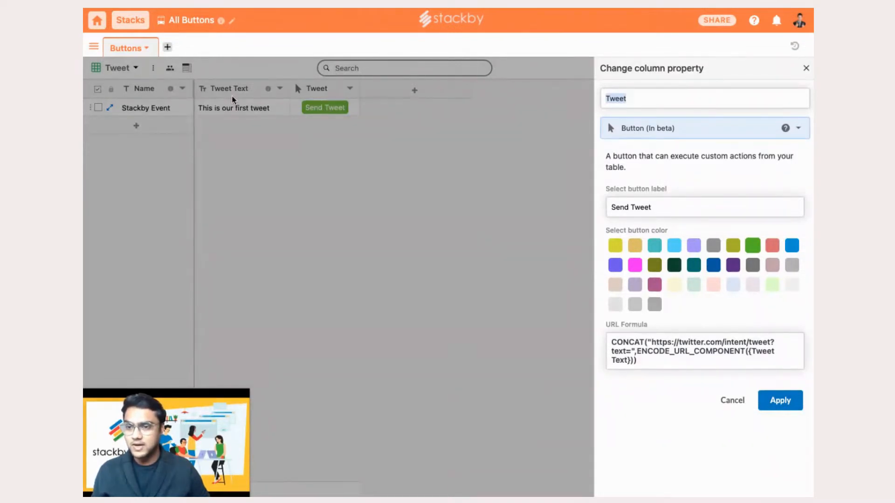
{"action": "left_click", "coordinate": [733, 400]}
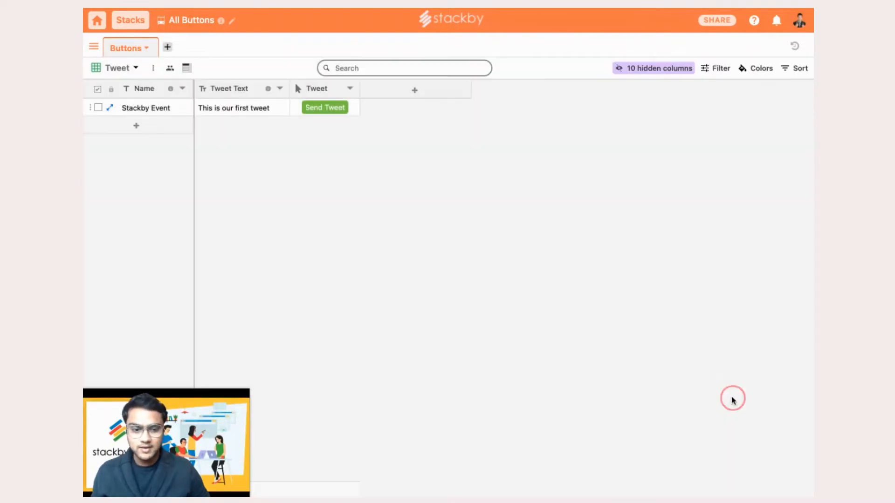
{"action": "left_click", "coordinate": [332, 111]}
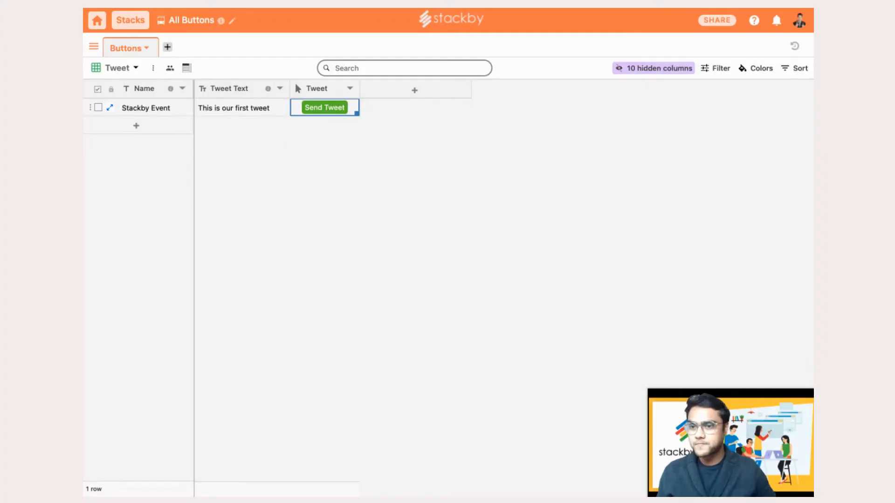
Step: Switch to the Mail view and examine the Mail button column's label and full URL formula, leaving the configuration unapplied
{"action": "left_click", "coordinate": [137, 70]}
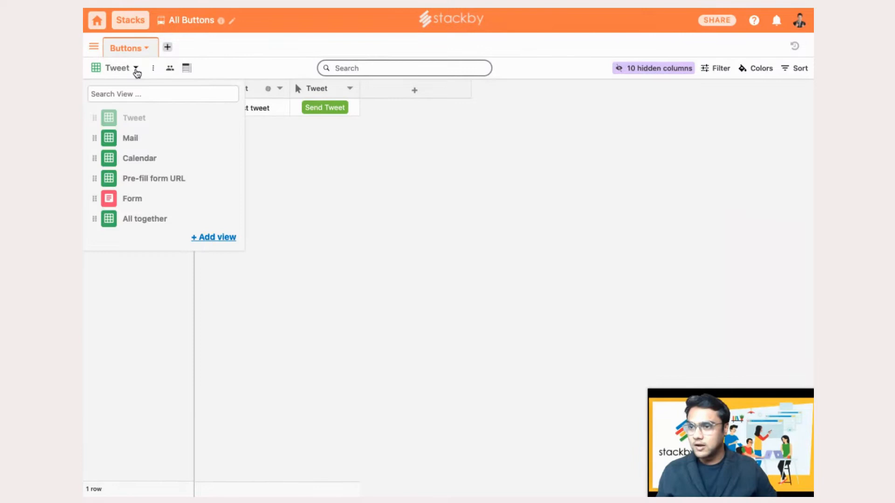
{"action": "left_click", "coordinate": [176, 139]}
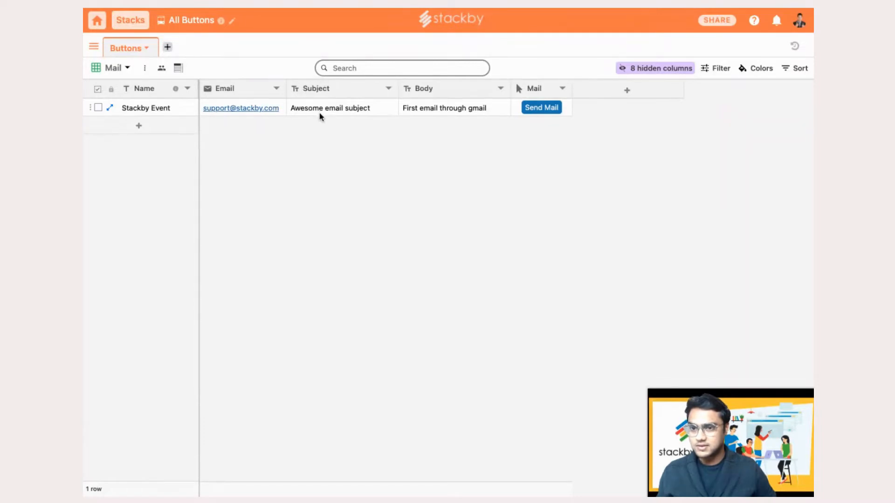
{"action": "double_click", "coordinate": [533, 90]}
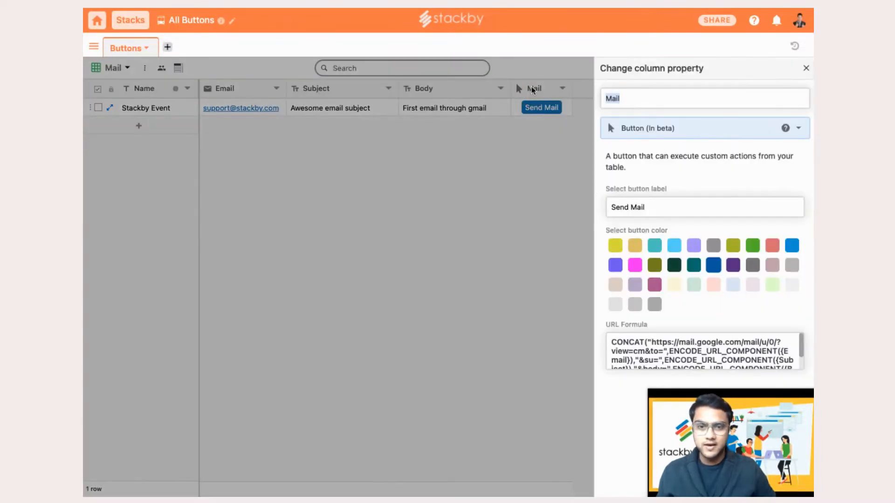
{"action": "left_click_drag", "start_coordinate": [667, 441], "coordinate": [120, 411]}
{"action": "scroll", "coordinate": [720, 354], "scroll_direction": "down", "scroll_amount": 1}
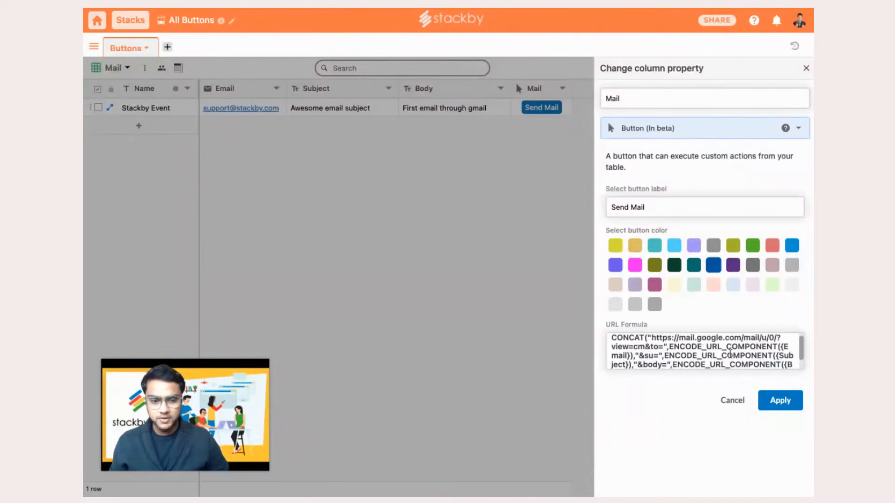
{"action": "scroll", "coordinate": [730, 355], "scroll_direction": "down", "scroll_amount": 3}
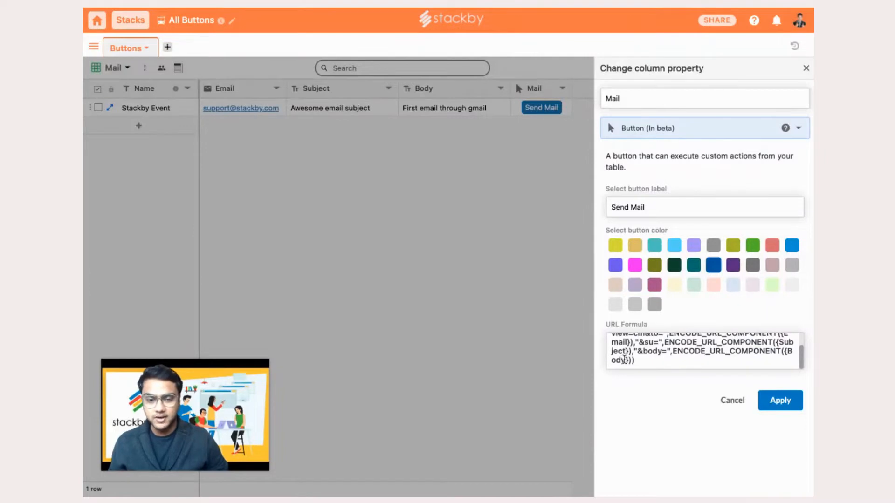
{"action": "scroll", "coordinate": [621, 357], "scroll_direction": "up", "scroll_amount": 3}
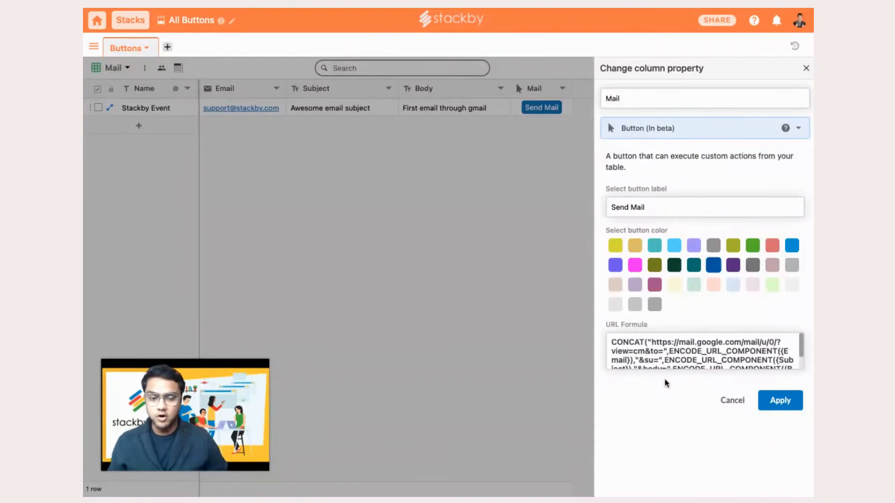
{"action": "left_click", "coordinate": [732, 401]}
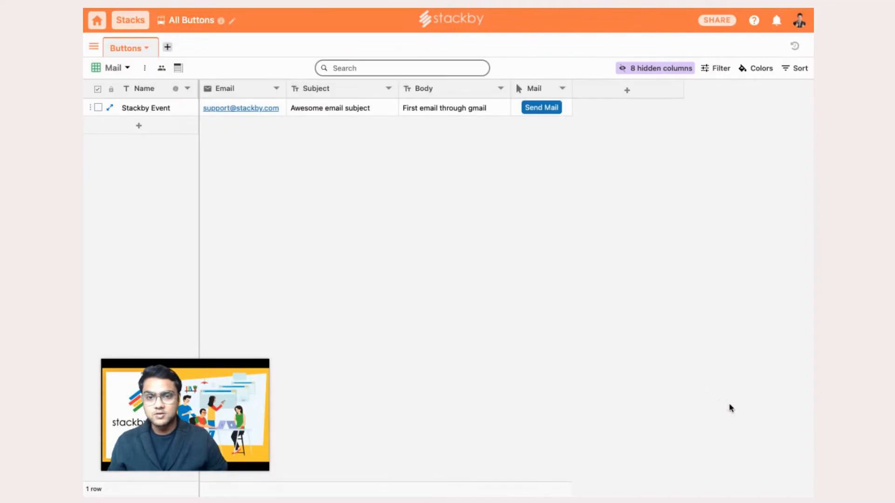
Step: Run Send Mail for the Stackby Event row and check the recipient, subject and body in the Gmail draft
{"action": "left_click", "coordinate": [548, 111]}
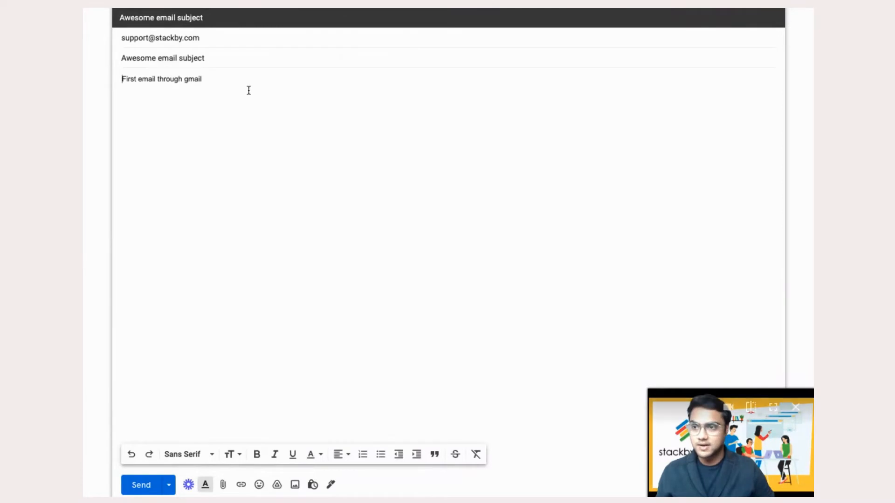
{"action": "left_click", "coordinate": [233, 41]}
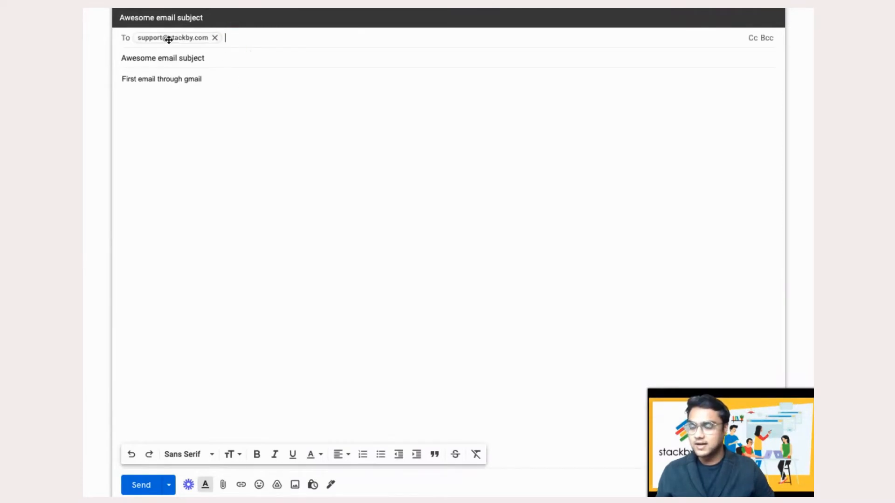
{"action": "mouse_move", "coordinate": [169, 40]}
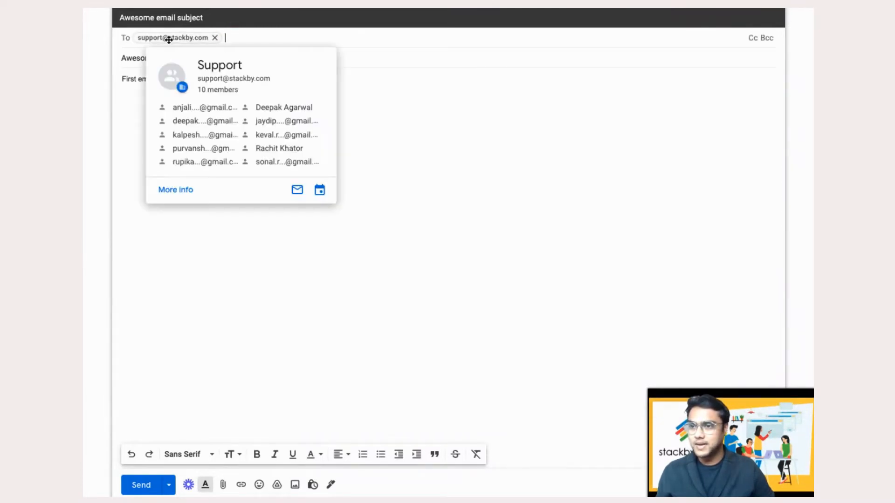
{"action": "left_click", "coordinate": [400, 125]}
{"action": "left_click", "coordinate": [237, 60]}
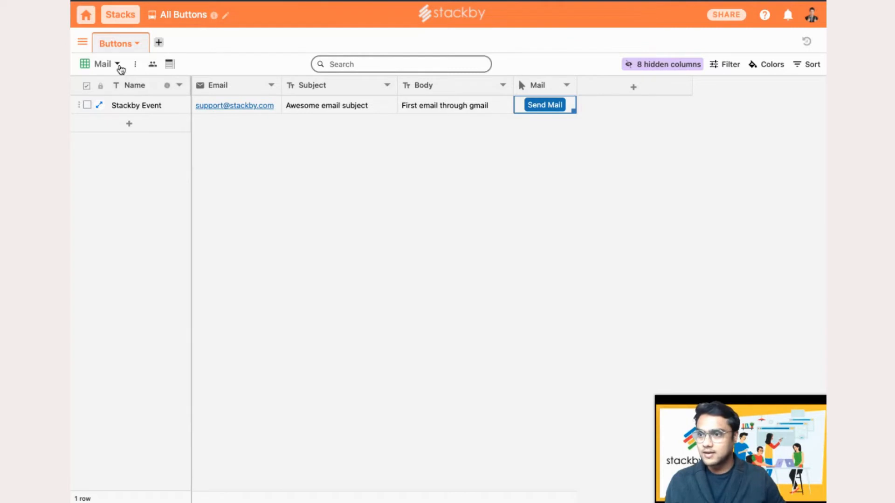
Step: Switch to the Calendar view and examine the Google Calendar button column's URL formula from start to end
{"action": "left_click", "coordinate": [119, 66]}
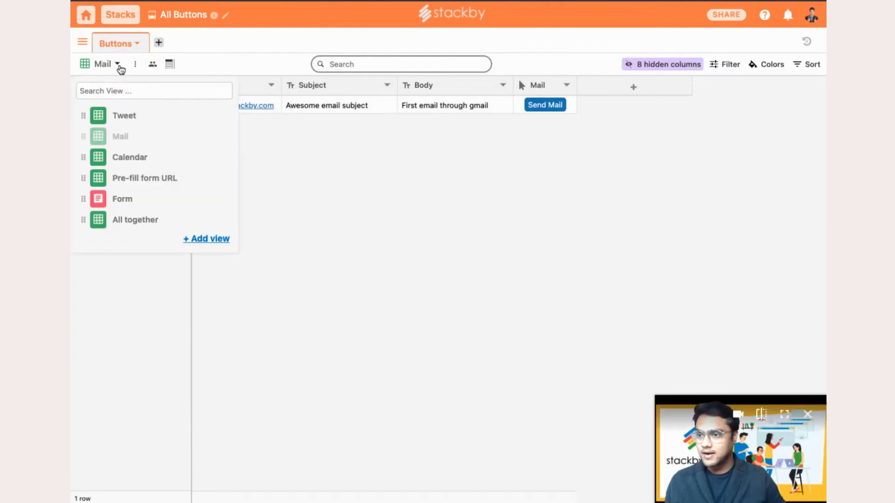
{"action": "left_click", "coordinate": [150, 166]}
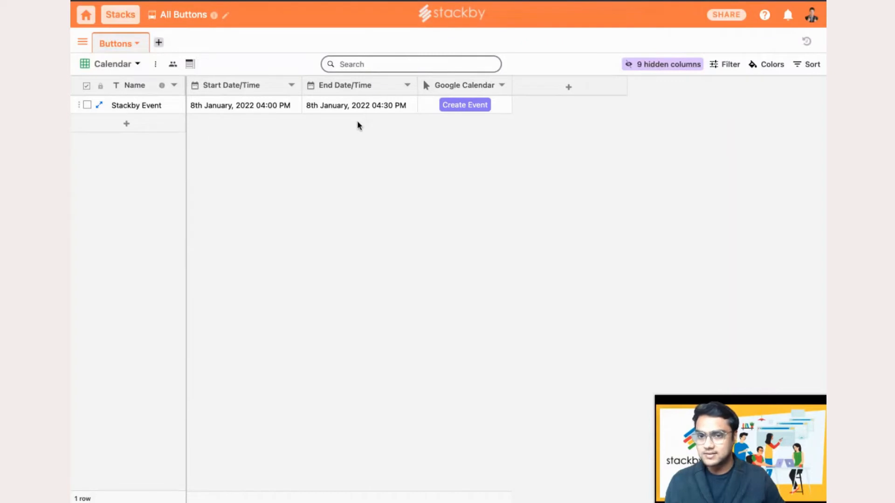
{"action": "double_click", "coordinate": [458, 86]}
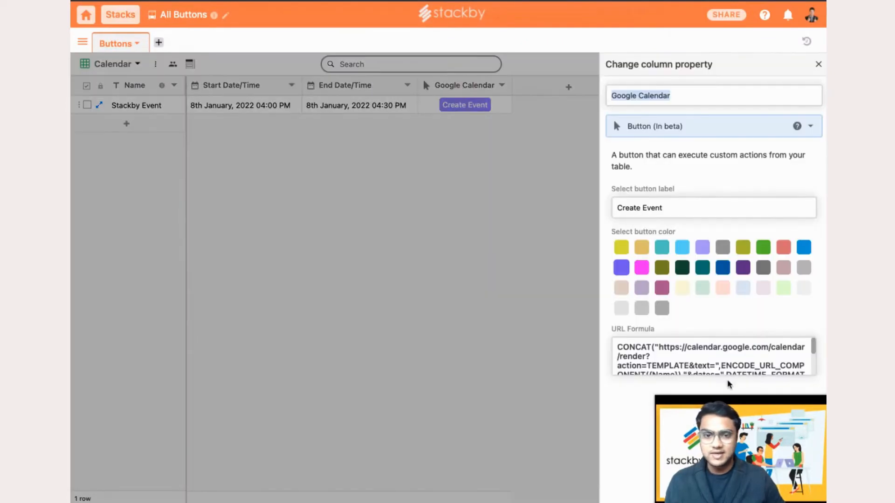
{"action": "scroll", "coordinate": [675, 352], "scroll_direction": "down", "scroll_amount": 1}
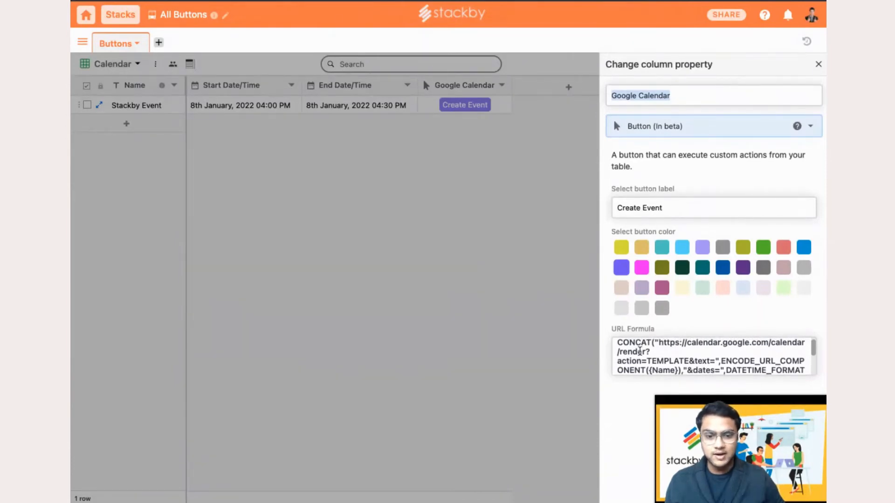
{"action": "scroll", "coordinate": [662, 362], "scroll_direction": "down", "scroll_amount": 1}
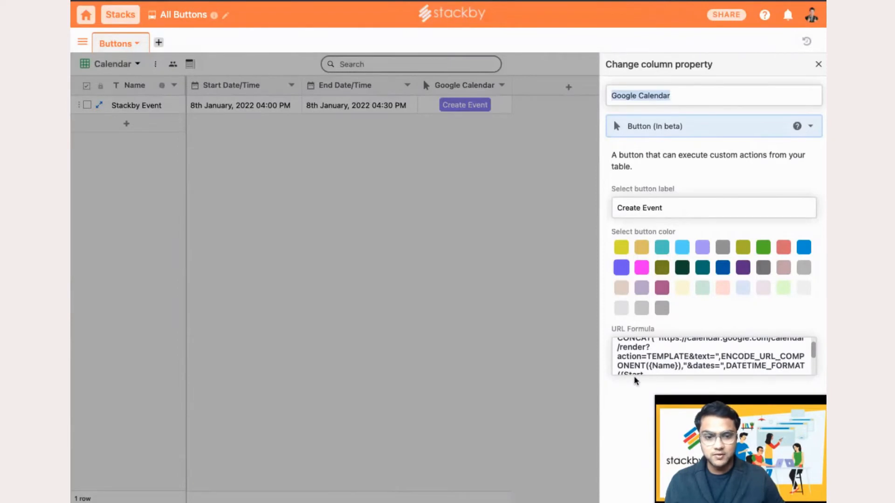
{"action": "scroll", "coordinate": [667, 365], "scroll_direction": "down", "scroll_amount": 3}
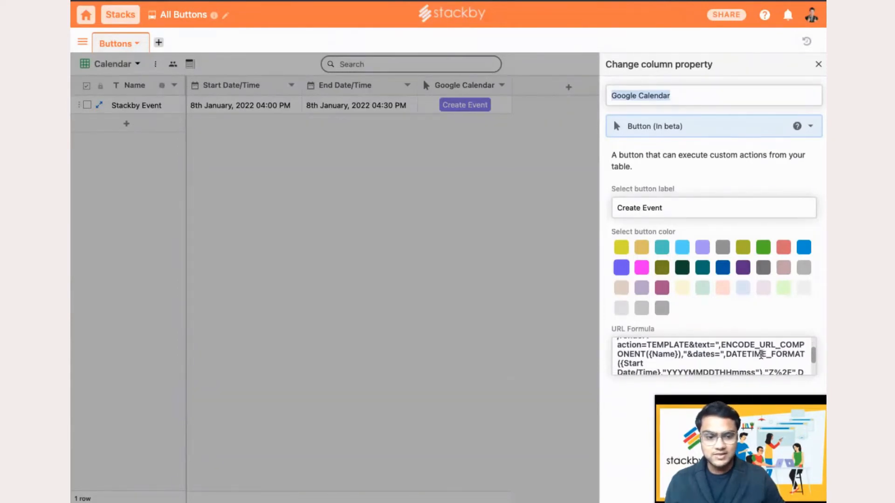
{"action": "scroll", "coordinate": [758, 357], "scroll_direction": "down", "scroll_amount": 3}
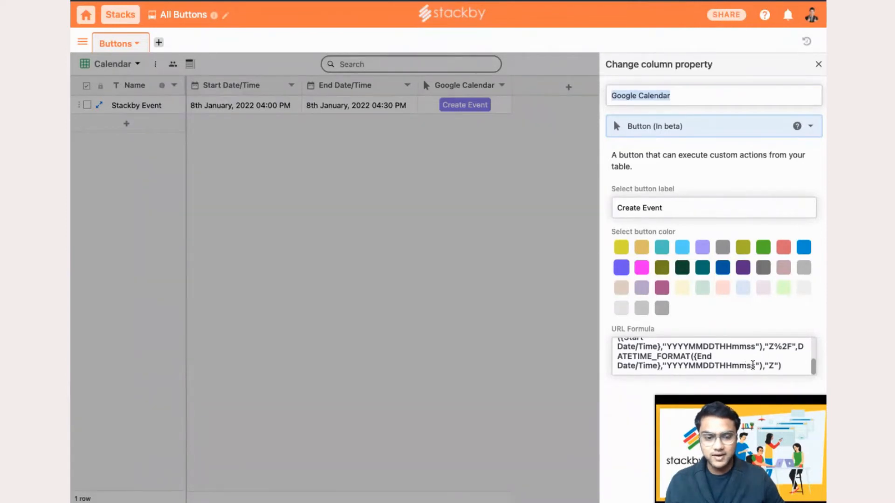
{"action": "scroll", "coordinate": [739, 364], "scroll_direction": "up", "scroll_amount": 6}
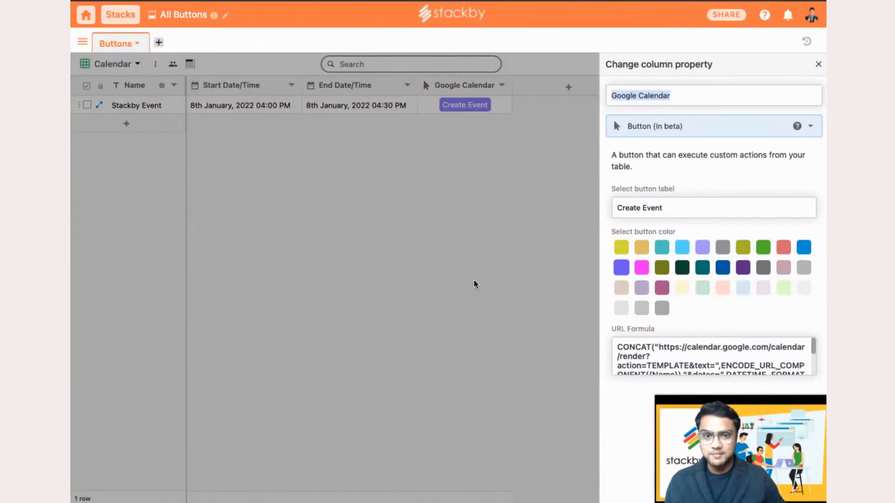
Step: Leave the Google Calendar column configuration without applying it and run Create Event for the Stackby Event row
{"action": "left_click", "coordinate": [483, 184]}
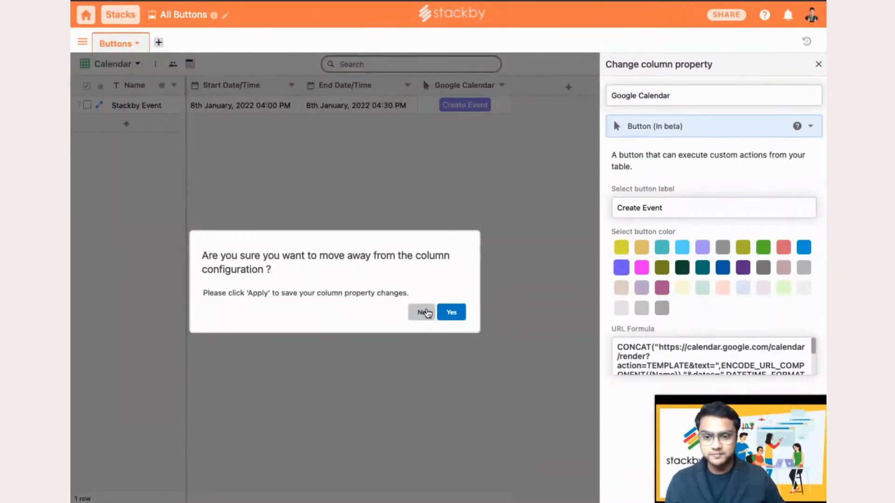
{"action": "left_click", "coordinate": [451, 312]}
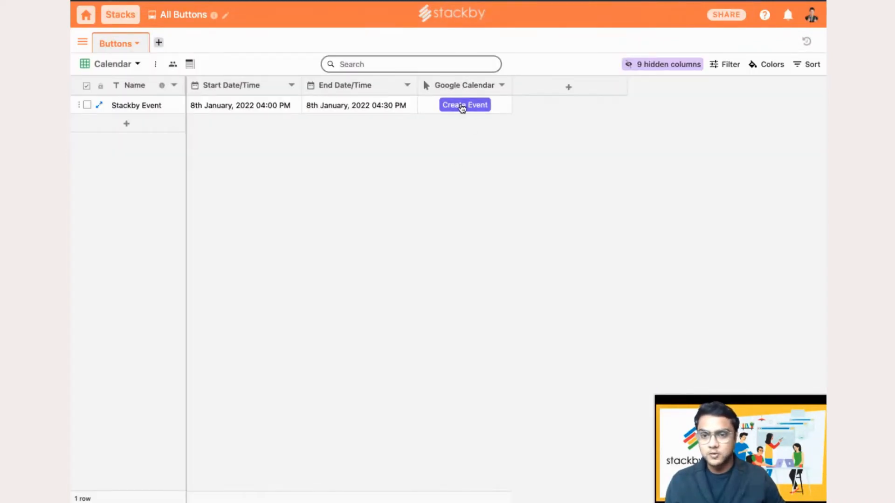
{"action": "left_click", "coordinate": [467, 107]}
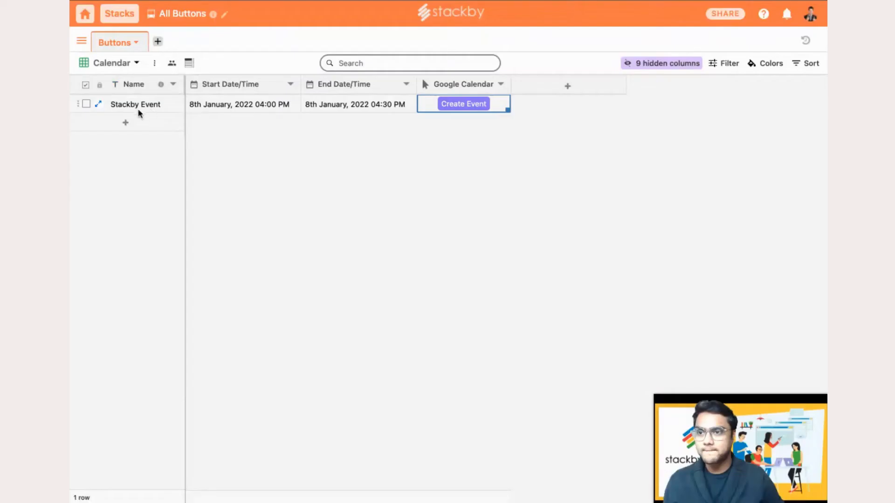
Step: Open the Form view and look over the First Name and Last Name fields of the basic form
{"action": "left_click", "coordinate": [138, 62]}
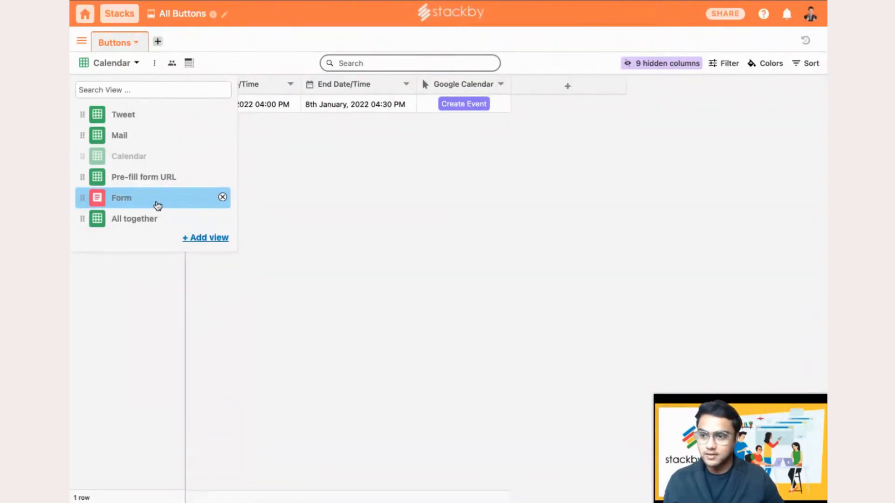
{"action": "left_click", "coordinate": [157, 206]}
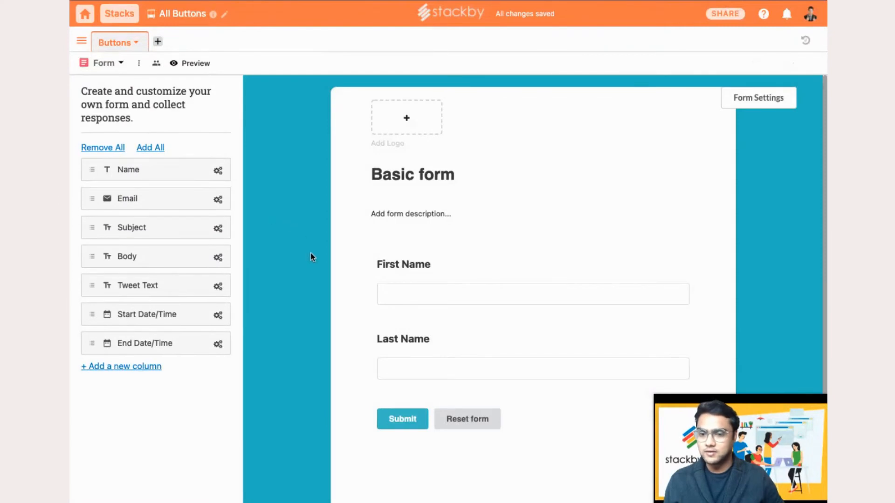
{"action": "scroll", "coordinate": [310, 252], "scroll_direction": "down", "scroll_amount": 2}
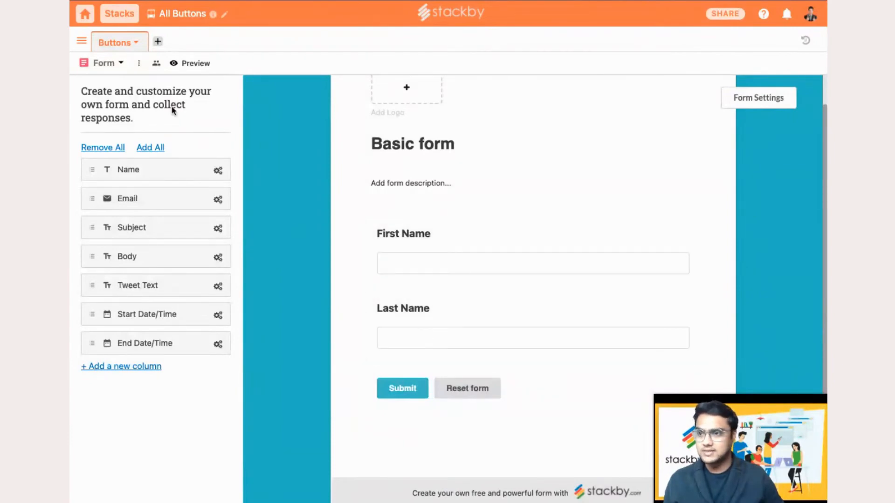
Step: Switch to the Pre-fill form URL view and examine how the Form URL button column's formula prefills the first and last name
{"action": "left_click", "coordinate": [122, 64]}
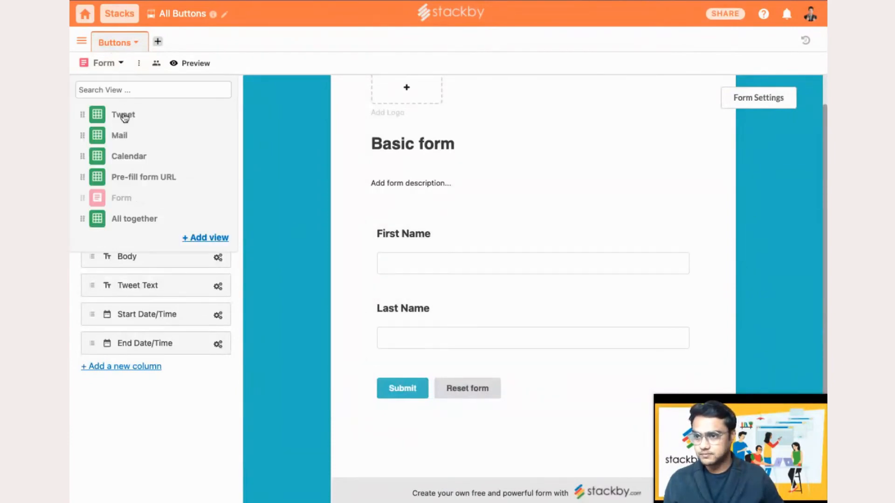
{"action": "left_click", "coordinate": [140, 179]}
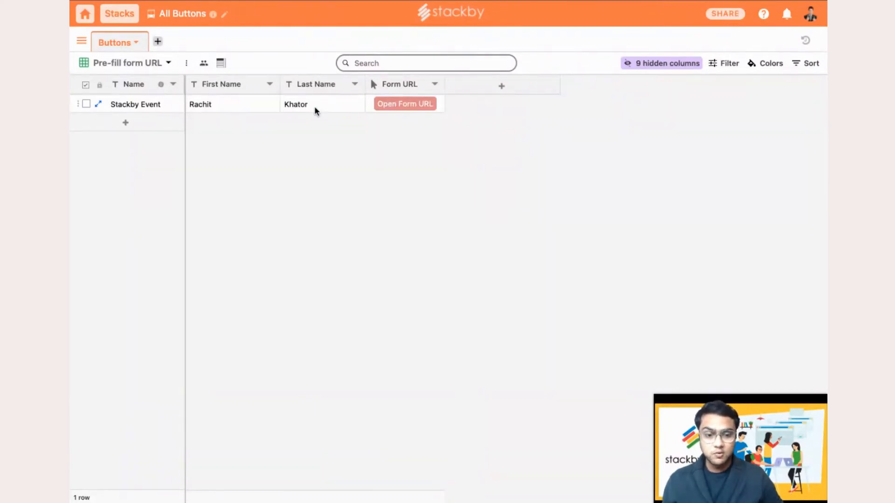
{"action": "double_click", "coordinate": [397, 85]}
{"action": "scroll", "coordinate": [698, 350], "scroll_direction": "down", "scroll_amount": 1}
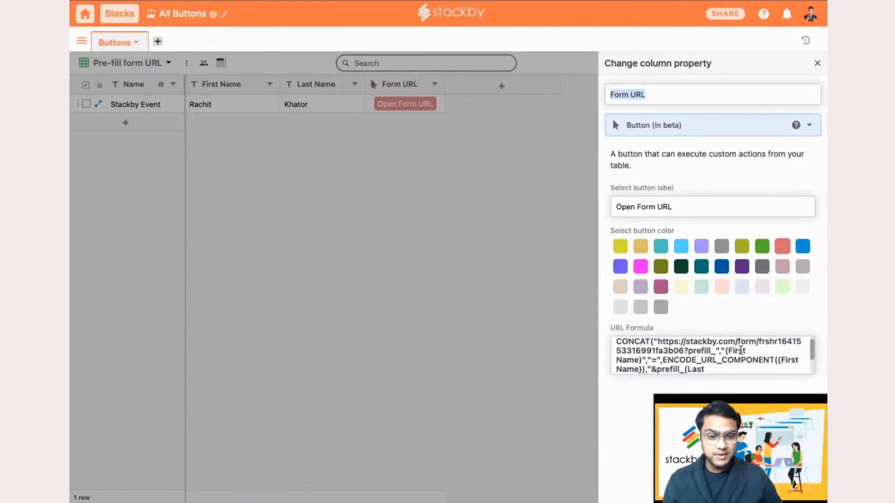
{"action": "scroll", "coordinate": [707, 354], "scroll_direction": "down", "scroll_amount": 3}
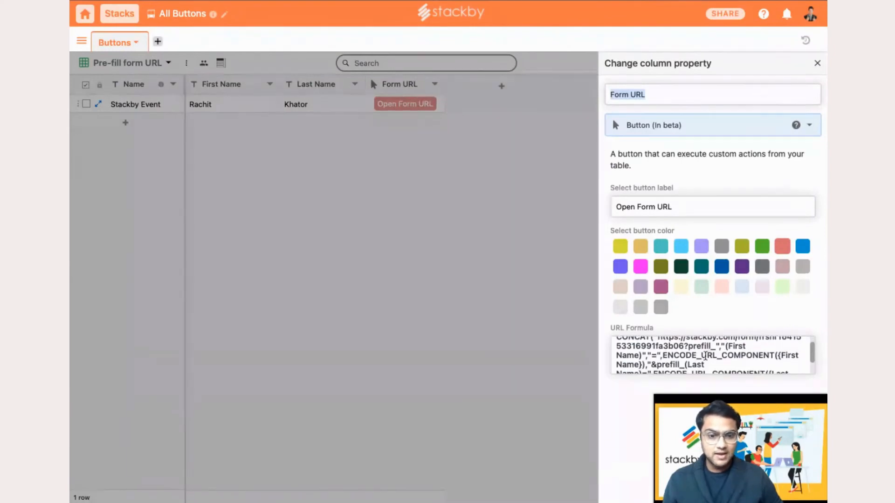
{"action": "scroll", "coordinate": [692, 356], "scroll_direction": "down", "scroll_amount": 1}
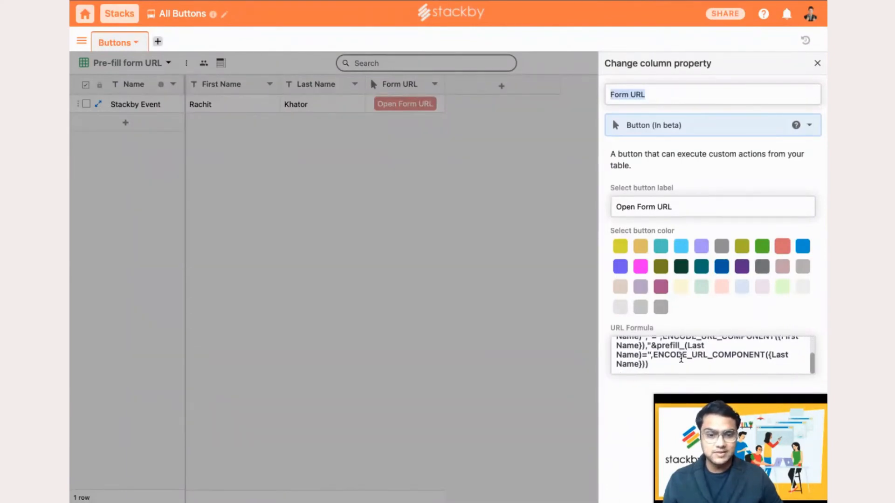
{"action": "scroll", "coordinate": [683, 363], "scroll_direction": "up", "scroll_amount": 1}
{"action": "scroll", "coordinate": [683, 363], "scroll_direction": "down", "scroll_amount": 1}
{"action": "scroll", "coordinate": [683, 364], "scroll_direction": "up", "scroll_amount": 3}
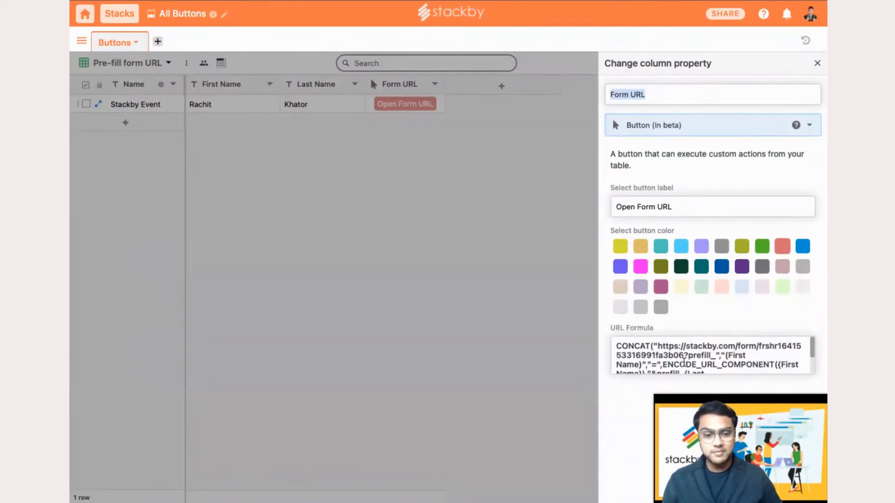
{"action": "scroll", "coordinate": [720, 352], "scroll_direction": "down", "scroll_amount": 3}
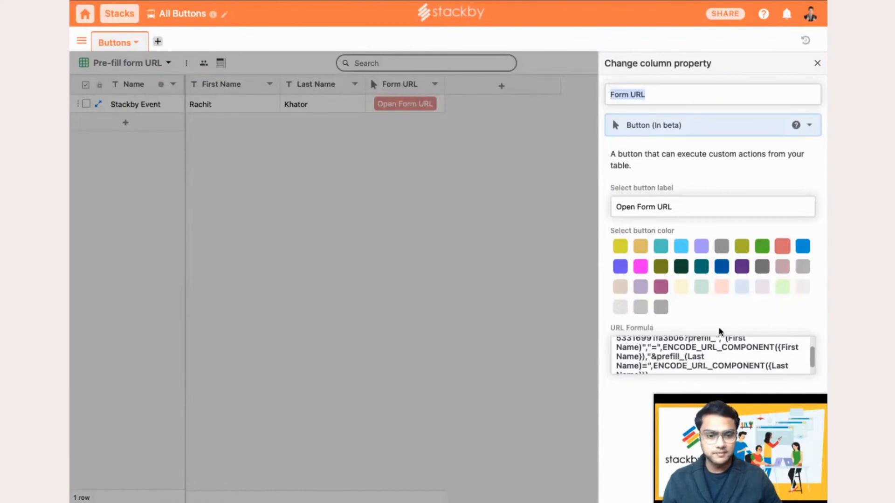
Step: Leave the Form URL column configuration without applying it and open the prefilled form for the Stackby Event row
{"action": "left_click", "coordinate": [727, 314]}
{"action": "left_click", "coordinate": [517, 313]}
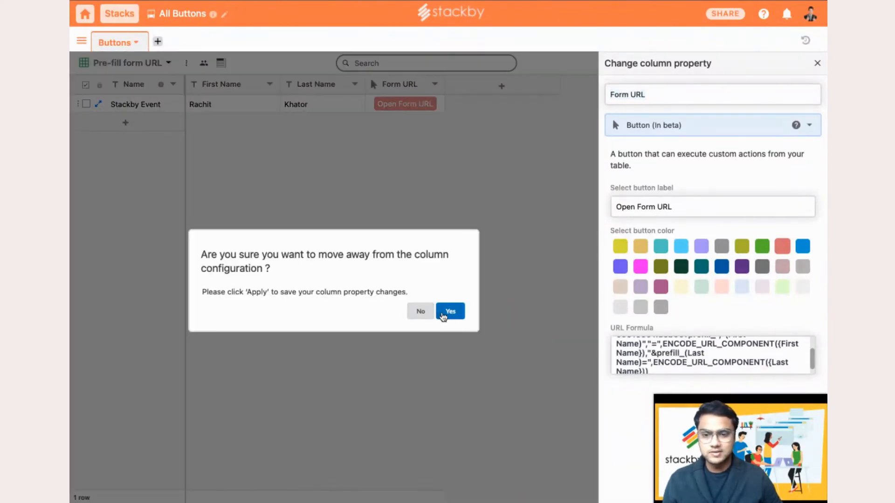
{"action": "left_click", "coordinate": [443, 312]}
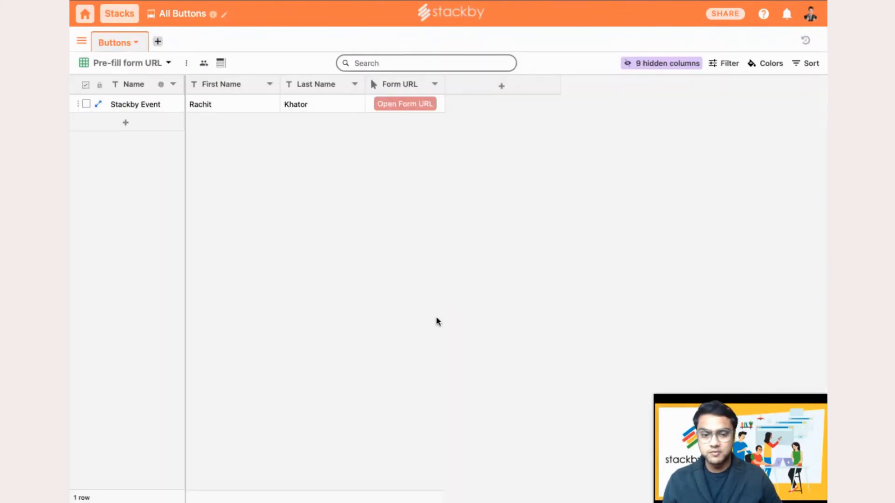
{"action": "left_click", "coordinate": [409, 107]}
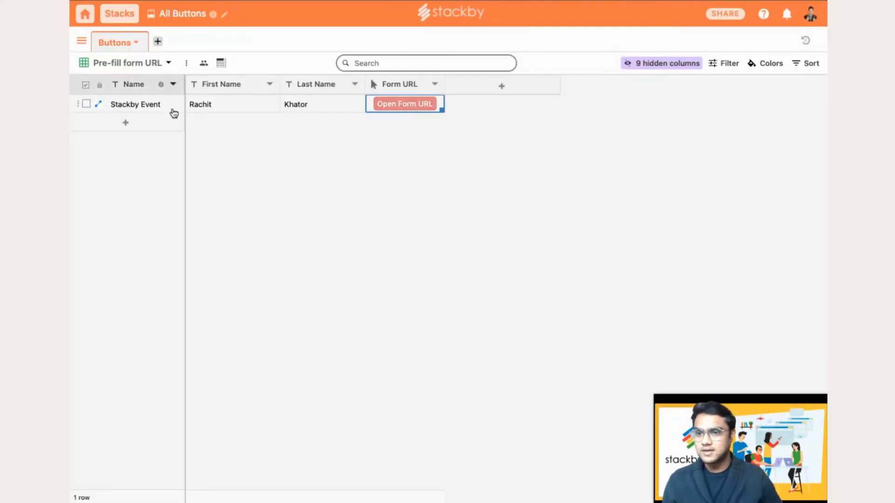
Step: Add a row below Stackby Event, leaving its Name blank, and enter a person's first name and last name
{"action": "left_click", "coordinate": [155, 125]}
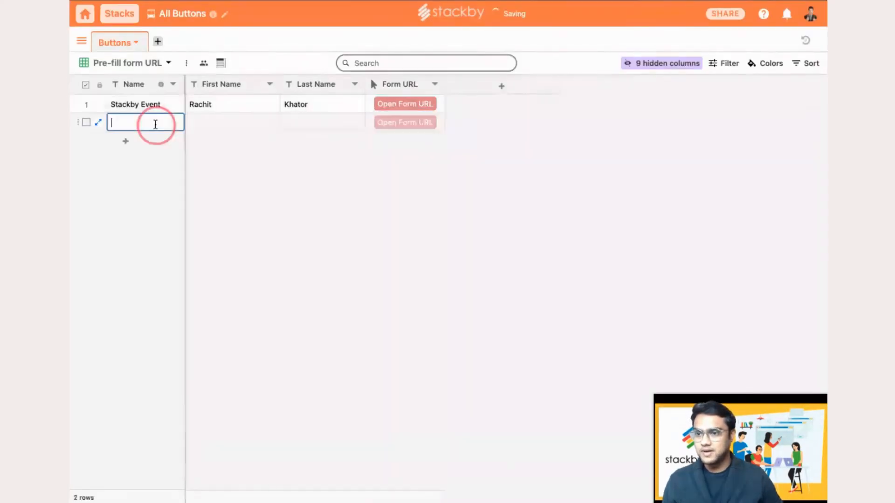
{"action": "left_click", "coordinate": [224, 124]}
{"action": "type", "text": "John"}
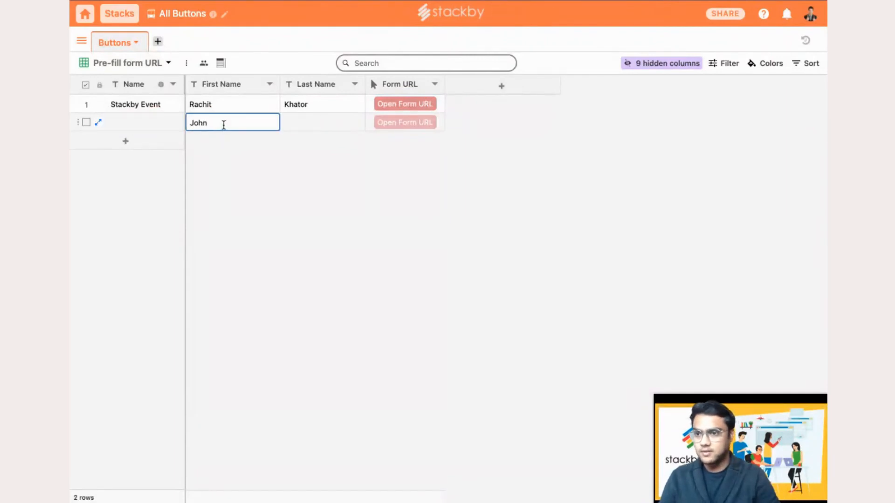
{"action": "double_click", "coordinate": [309, 125]}
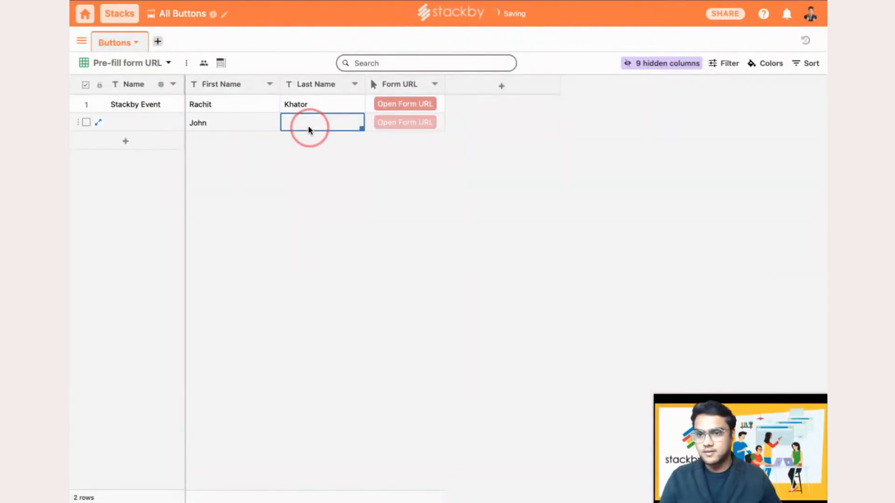
{"action": "type", "text": "Doe"}
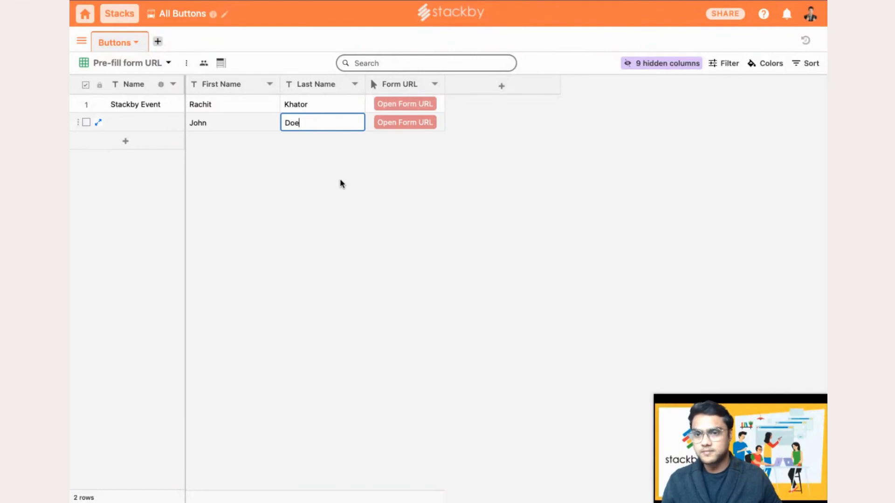
{"action": "key", "text": "Return"}
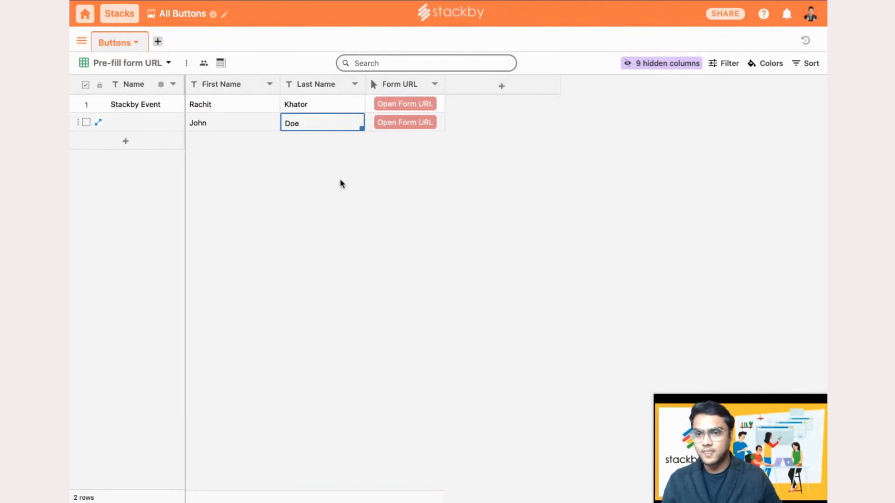
Step: Open the prefilled form for the new row, check its First Name and Last Name fields, and close the form
{"action": "left_click", "coordinate": [404, 124]}
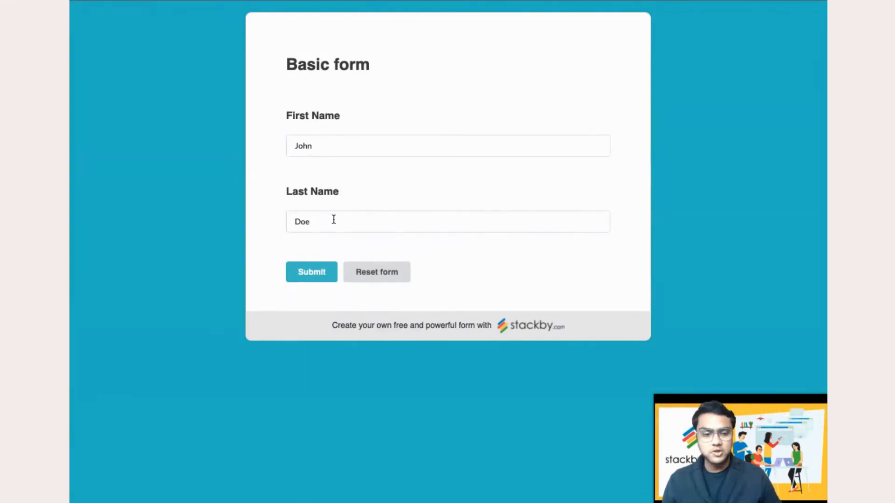
{"action": "key", "text": "super+w"}
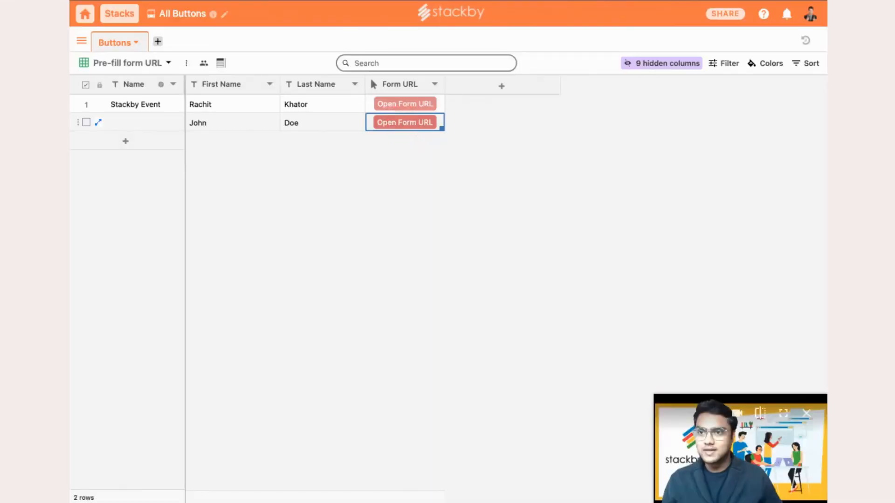